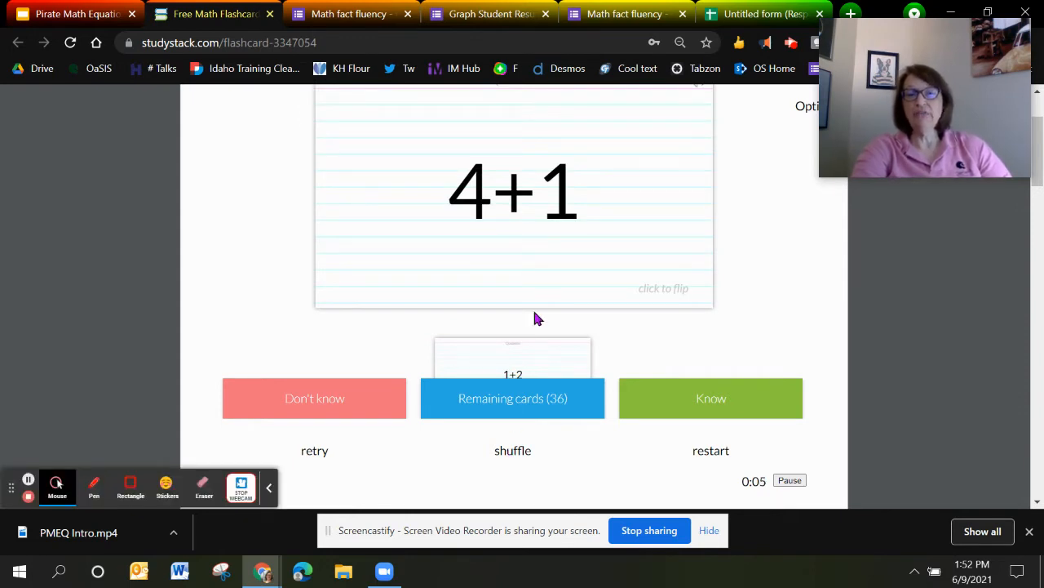
Flip the 4+1 flashcard and mark it as known, mark 1+2 as not known, and view the other study activities.
left_click(534, 241)
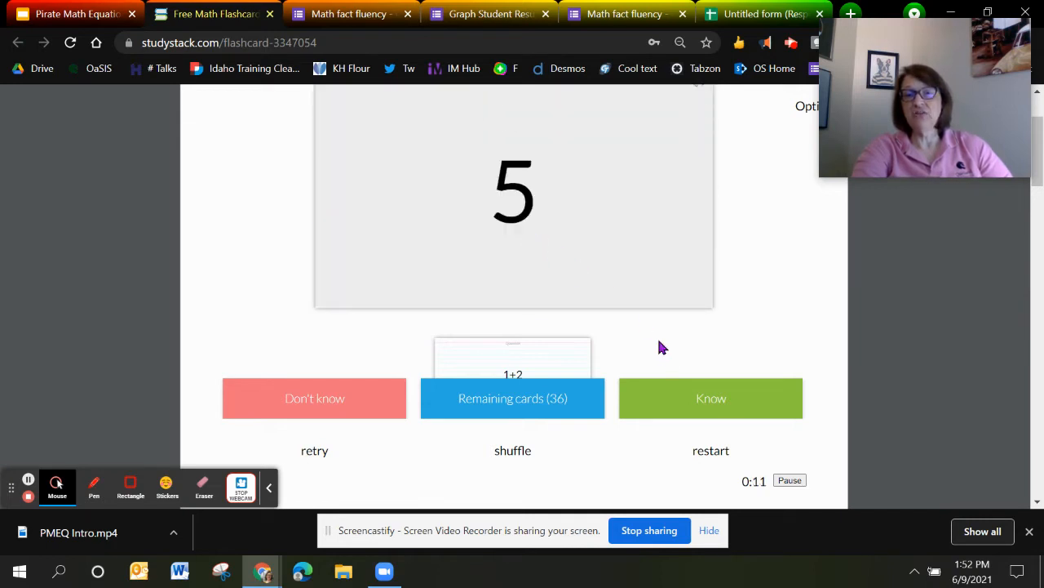
left_click(726, 400)
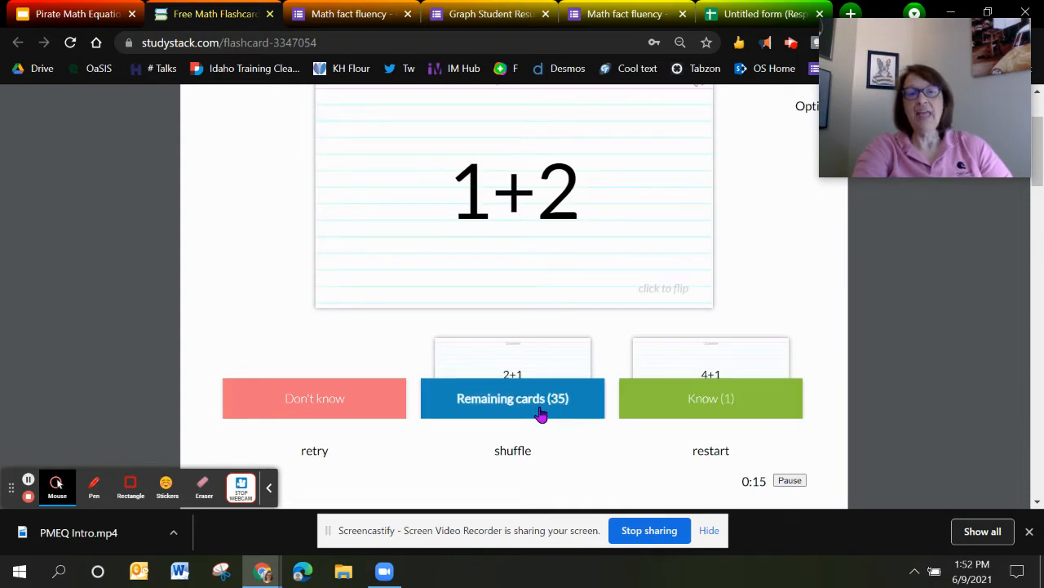
left_click(326, 400)
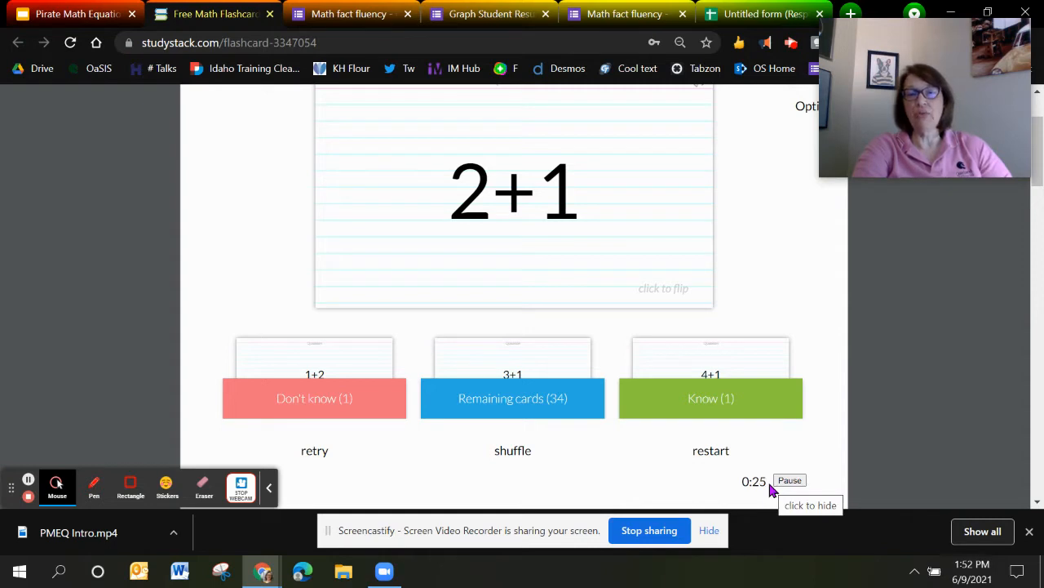
scroll(773, 491, "down", 1)
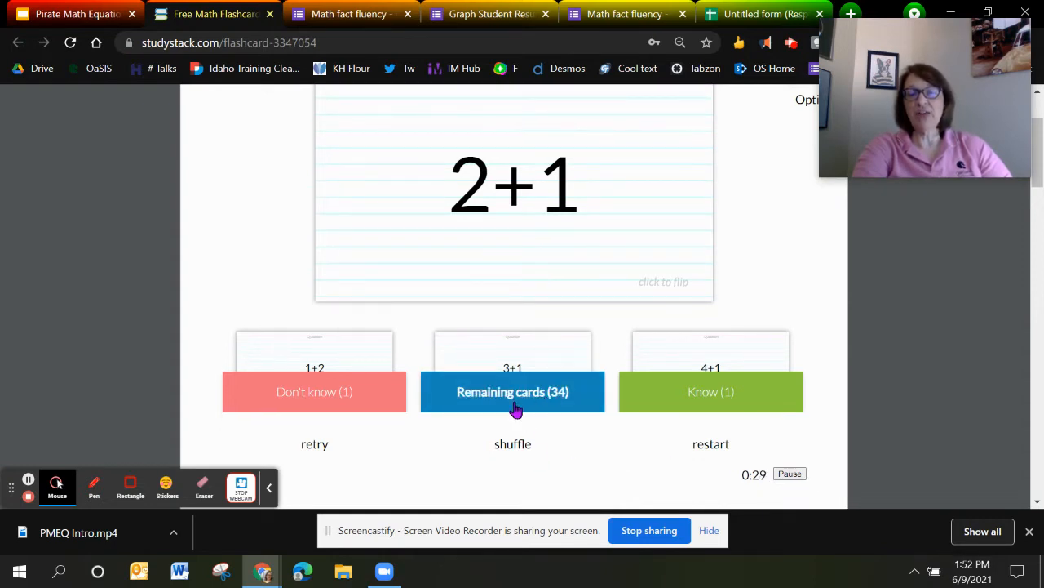
scroll(604, 436, "down", 4)
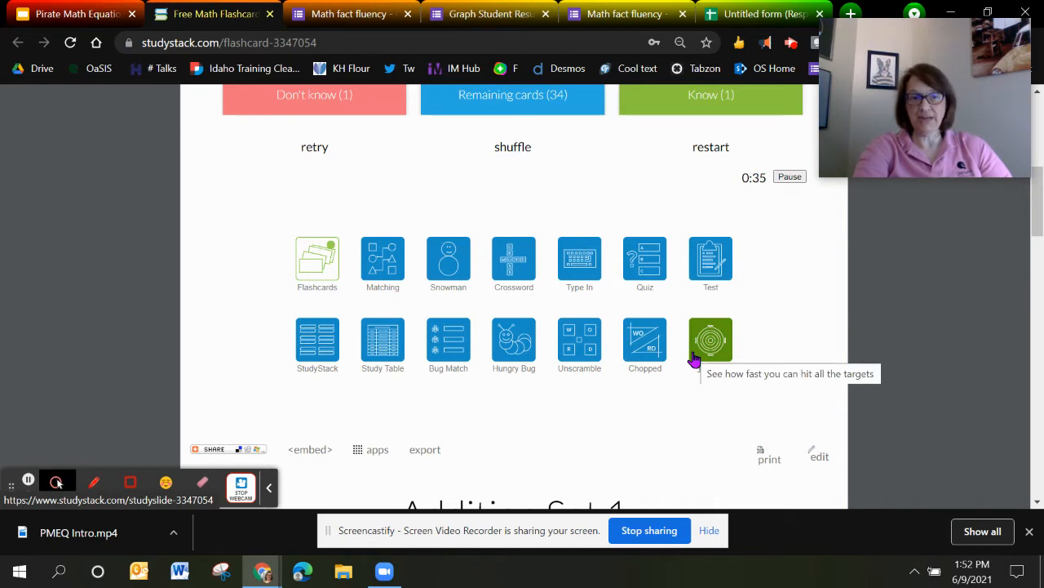
Review the Math Fact Flash Cards slide and the question setup of the Graph Student Results form.
left_click(88, 12)
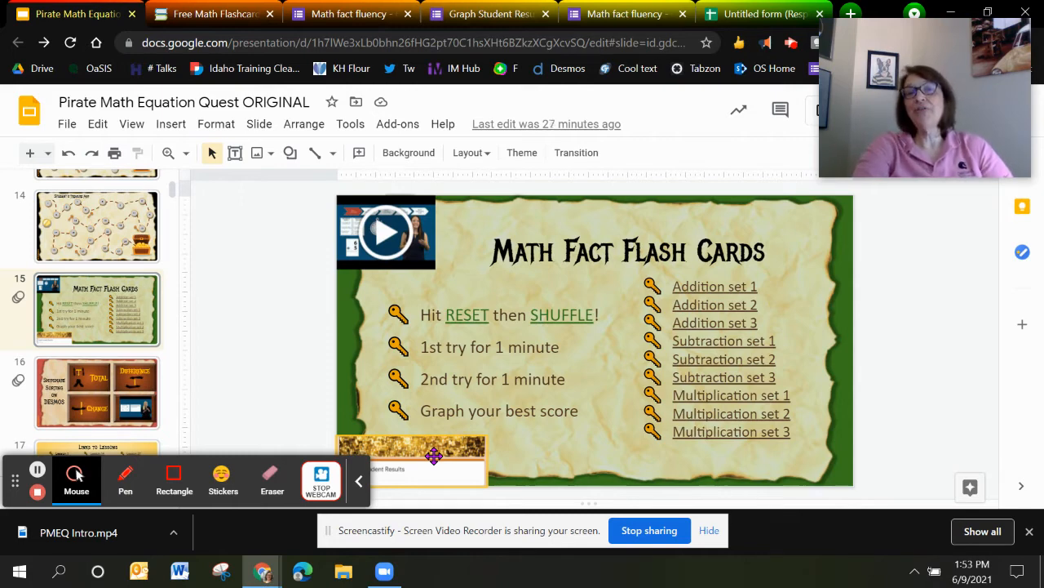
left_click(353, 17)
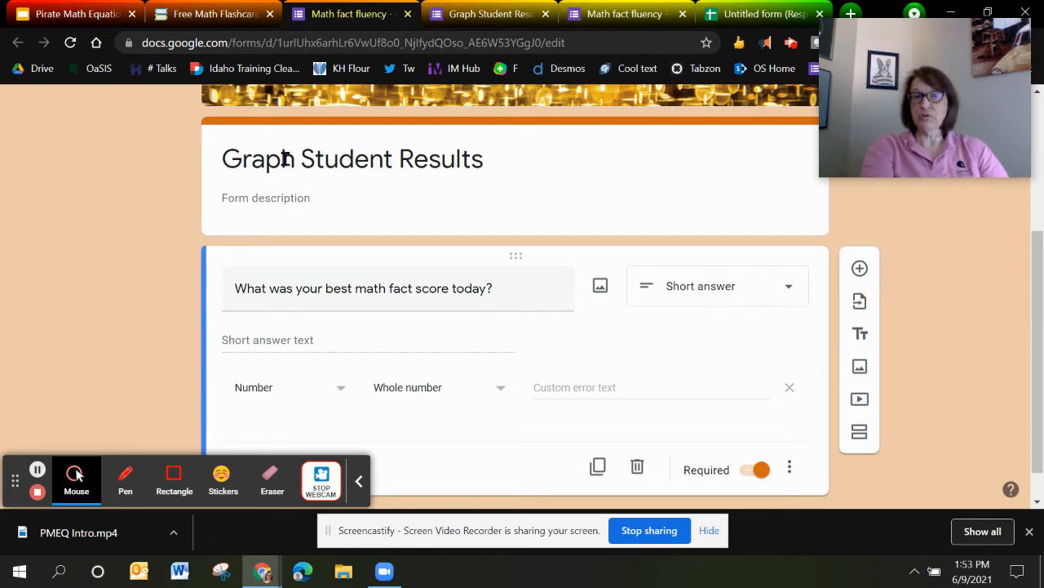
scroll(434, 233, "up", 3)
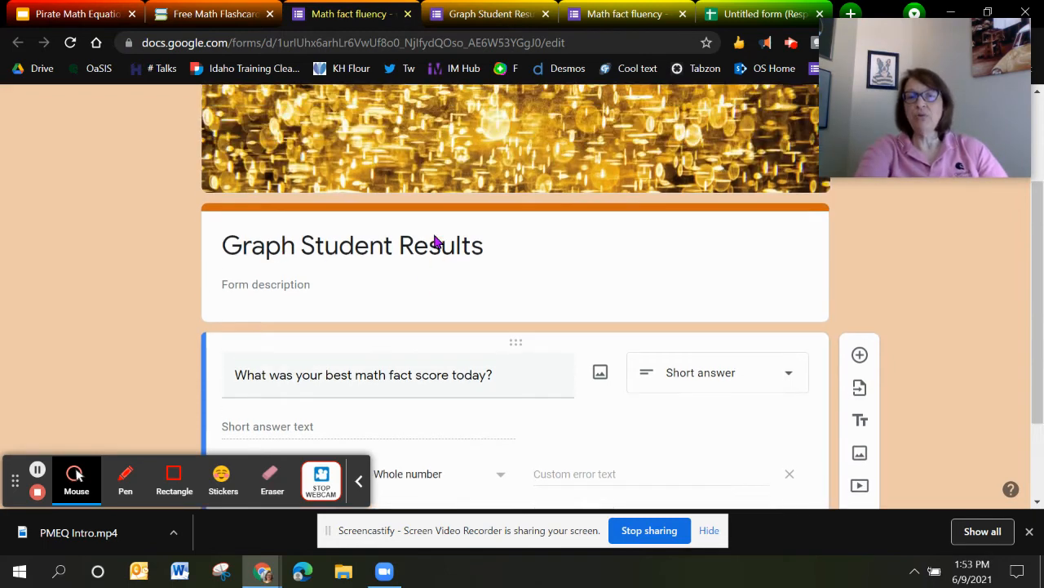
scroll(424, 387, "down", 3)
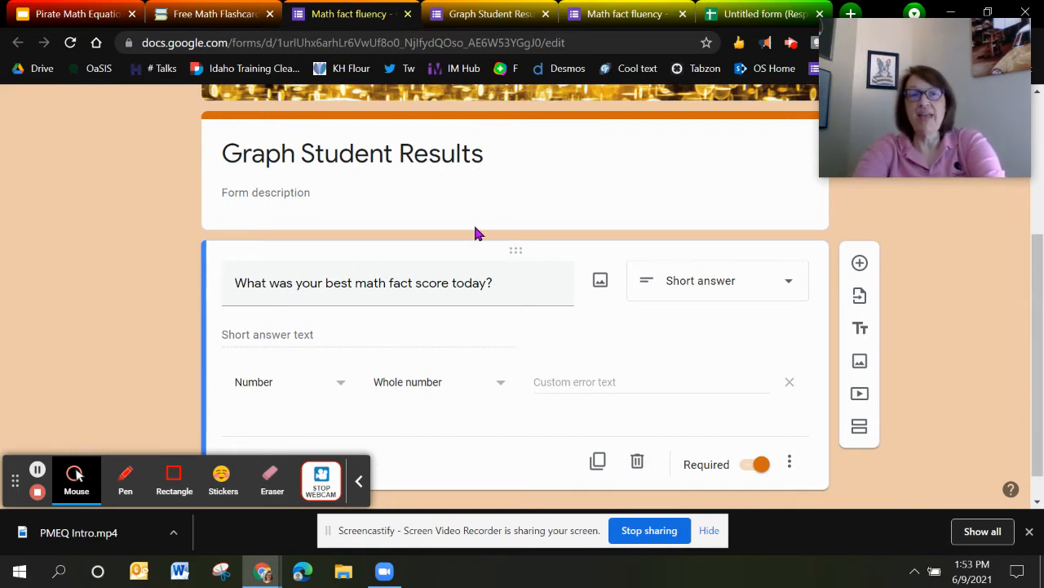
Submit the Graph Student Results form with 24 as today's best math fact score.
left_click(504, 14)
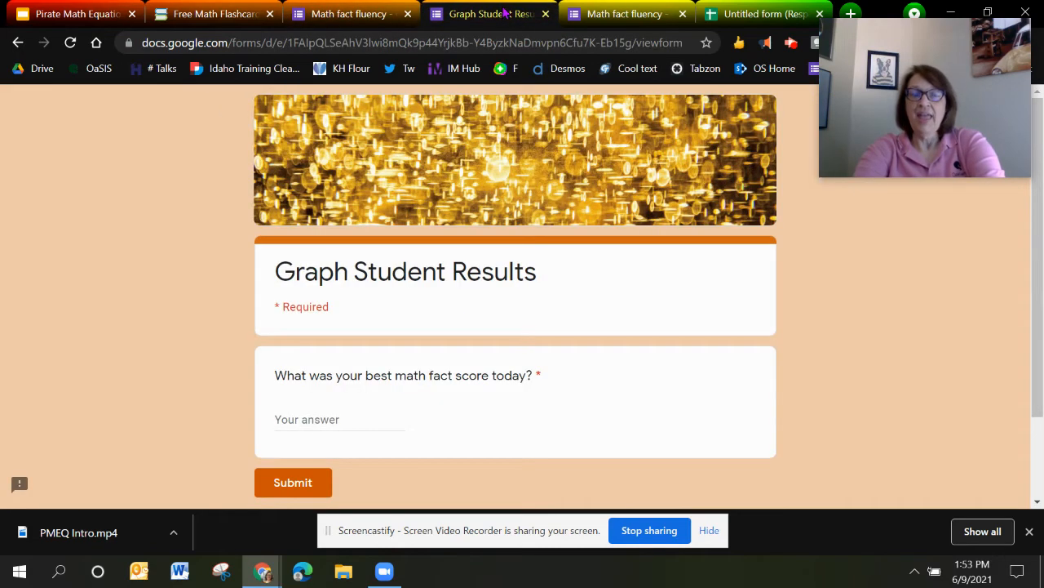
left_click(355, 411)
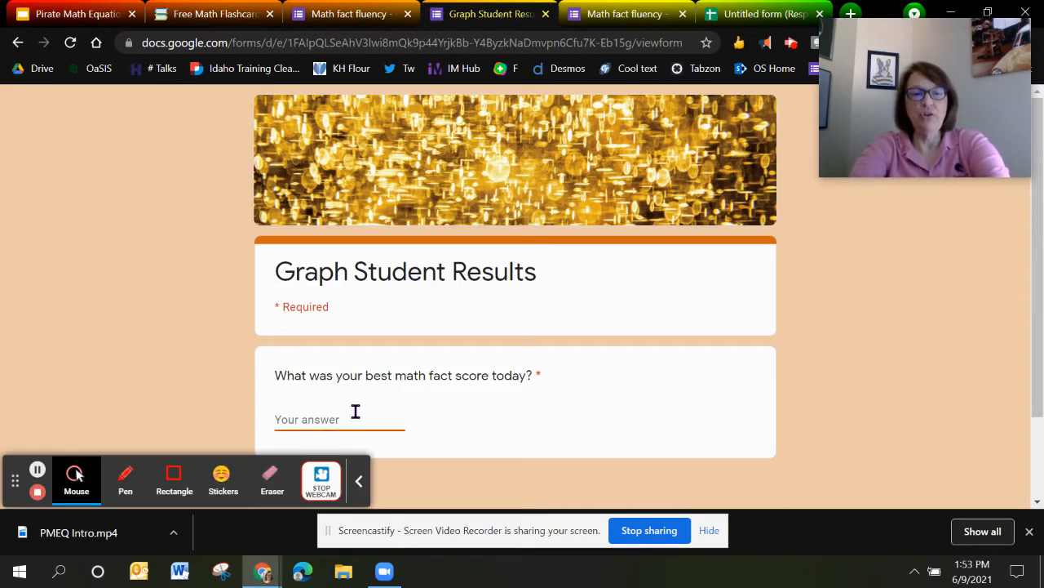
type("24")
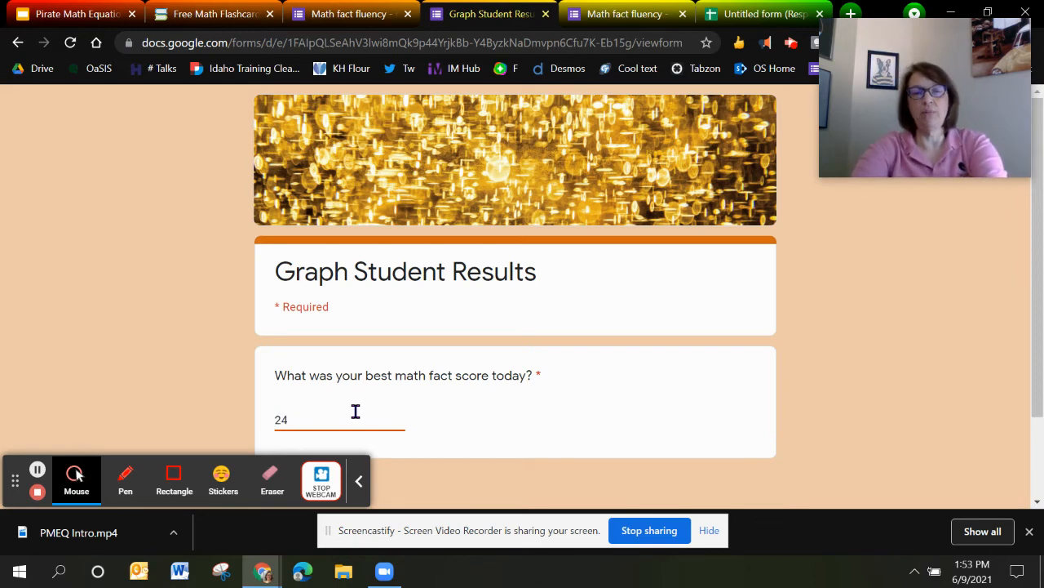
scroll(356, 411, "down", 1)
scroll(356, 411, "down", 1)
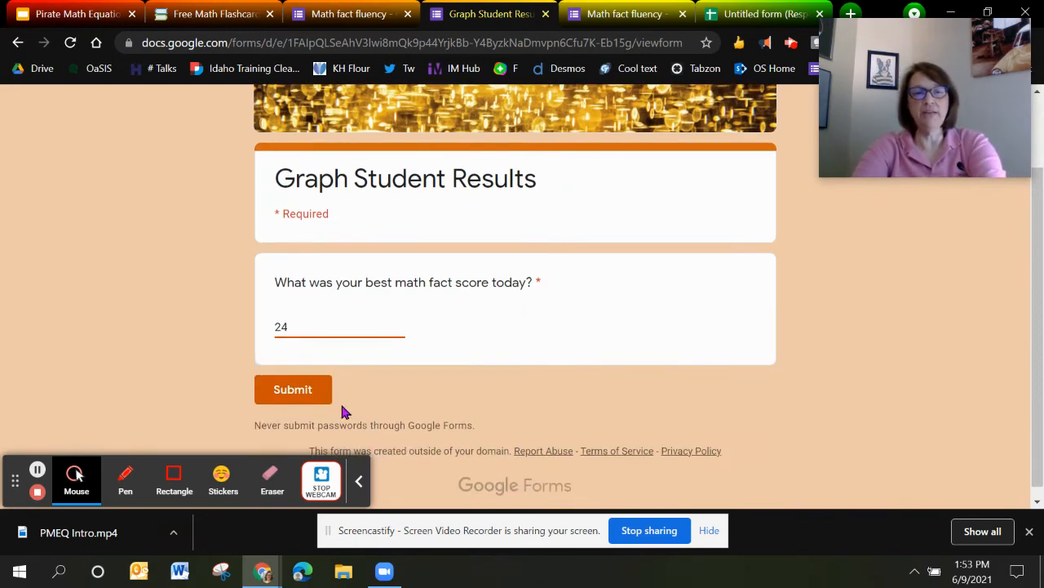
left_click(307, 395)
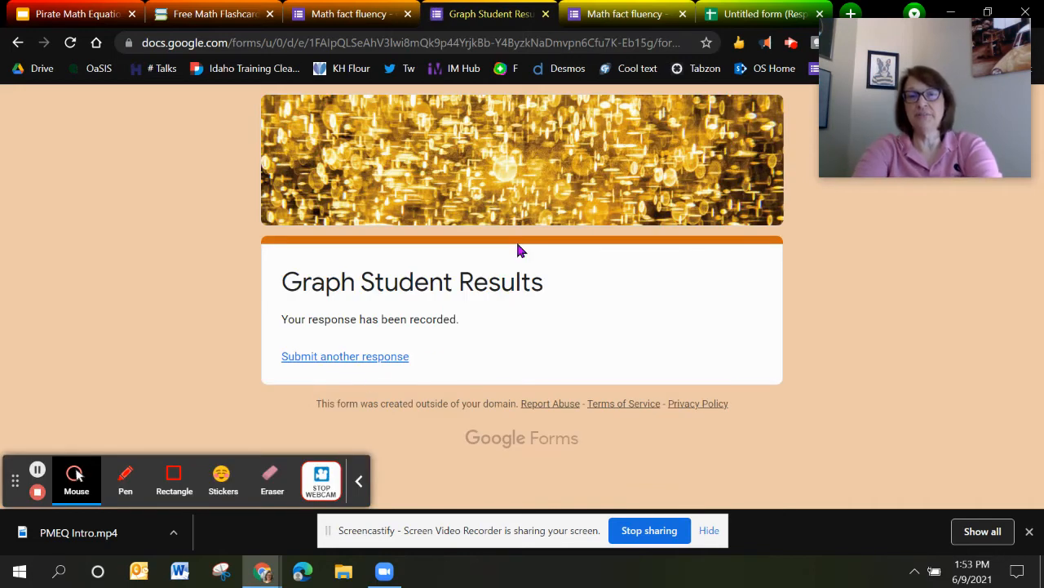
Examine the summary chart of the Math fact fluency form's responses.
left_click(609, 10)
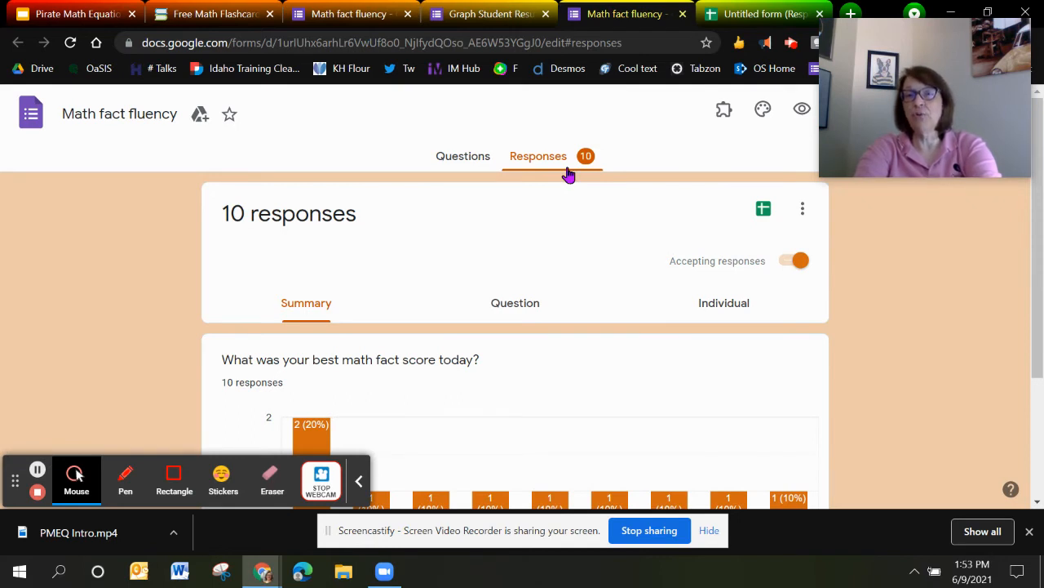
scroll(609, 359, "down", 3)
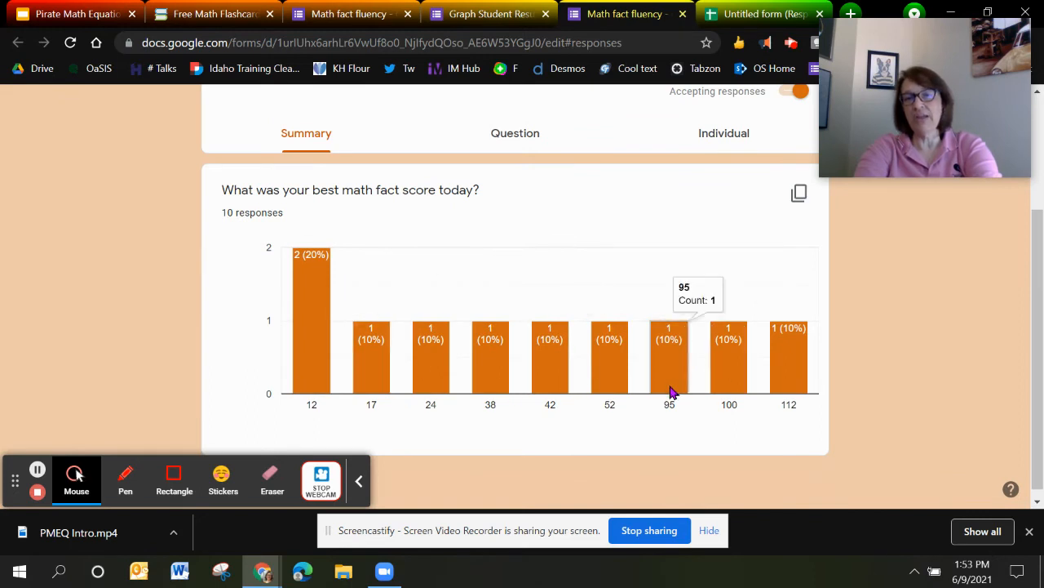
scroll(669, 388, "up", 2)
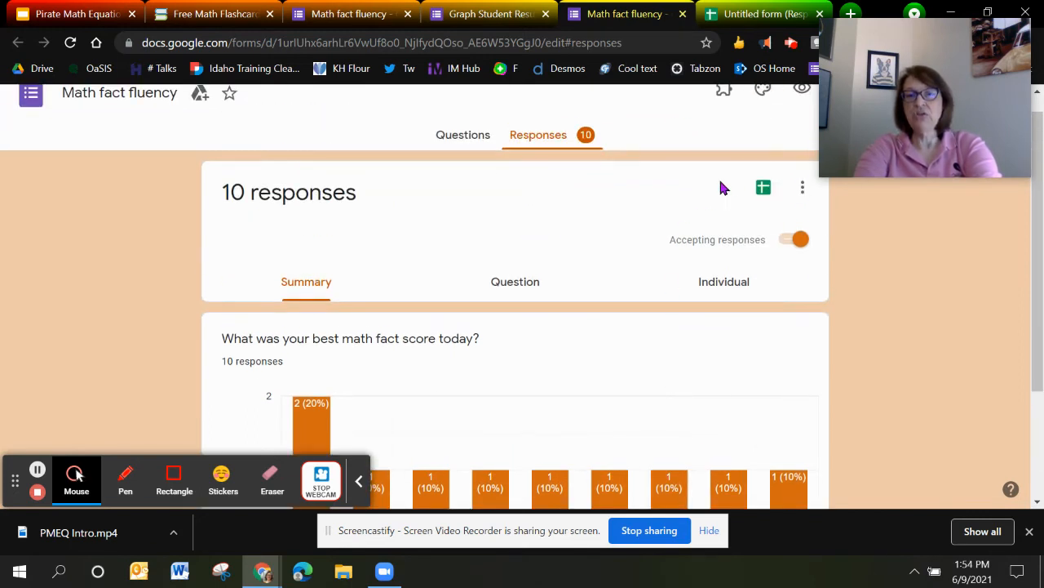
Delete the existing Student's Personal Best chart from the Untitled form (Responses) spreadsheet.
left_click(765, 15)
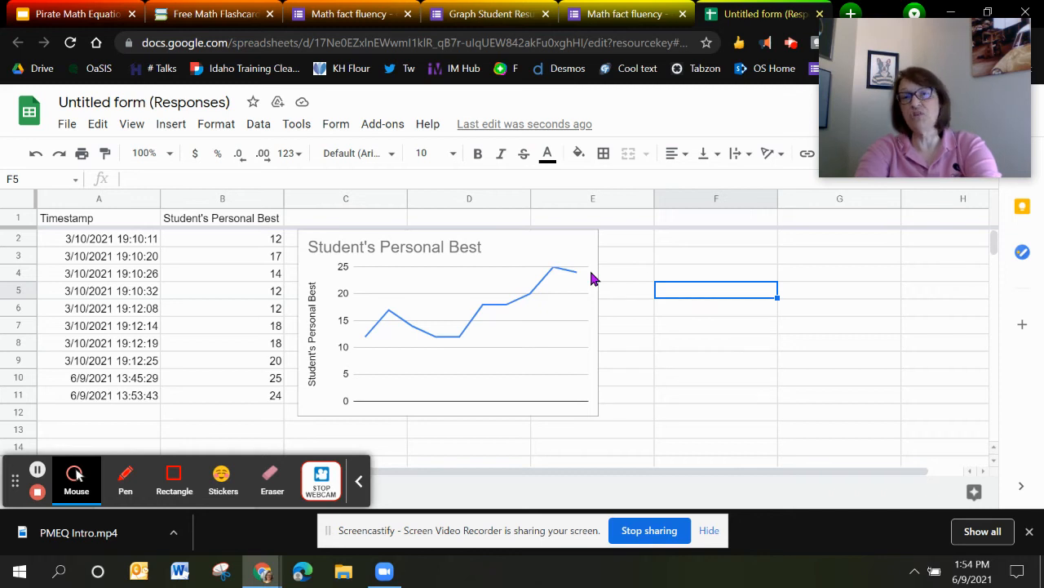
double_click(430, 267)
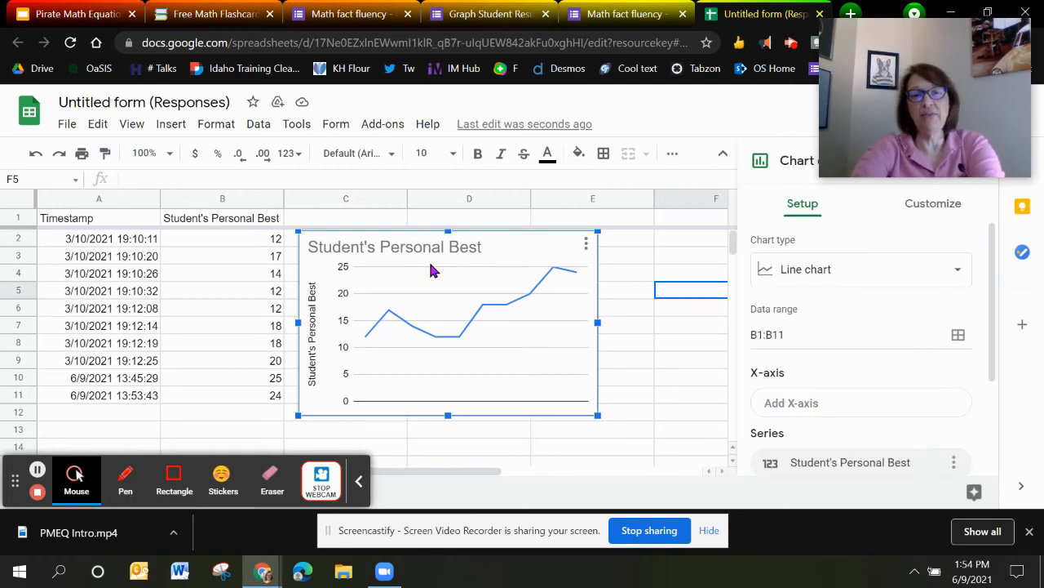
key("Delete")
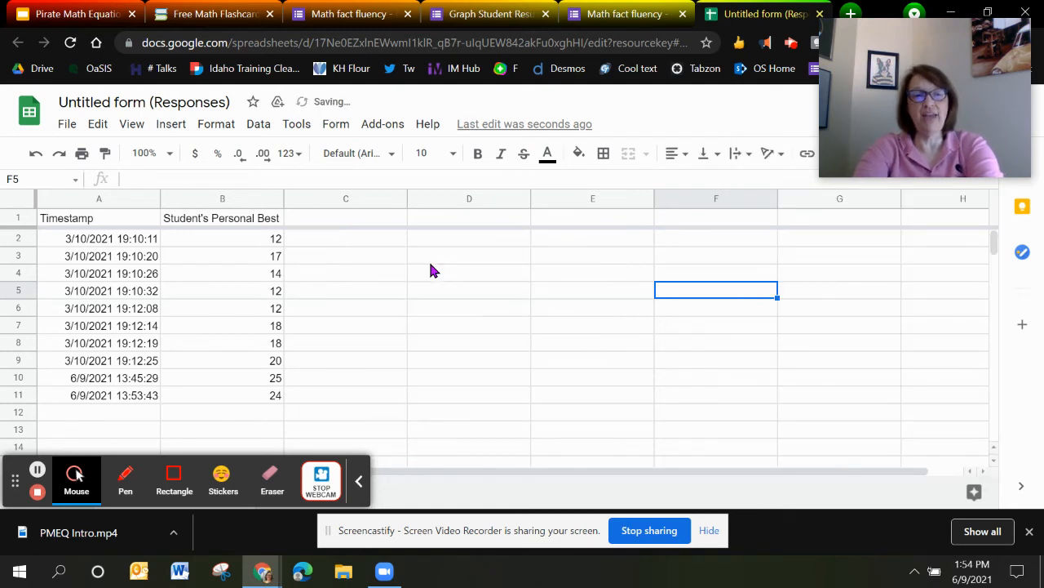
Insert a line chart from the Student's Personal Best data in B1:B11.
left_click(241, 224)
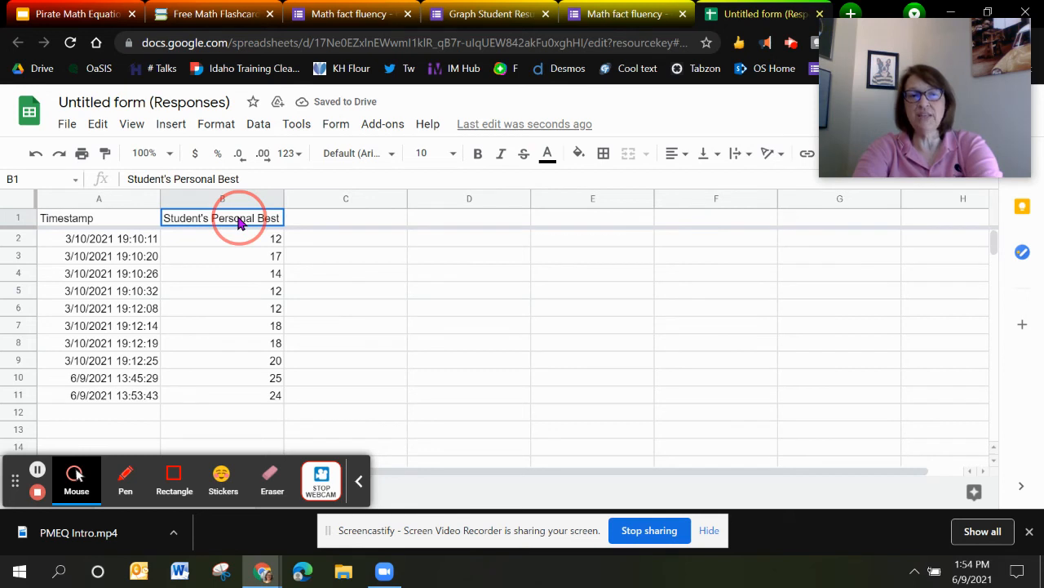
left_click_drag(241, 222, 237, 390)
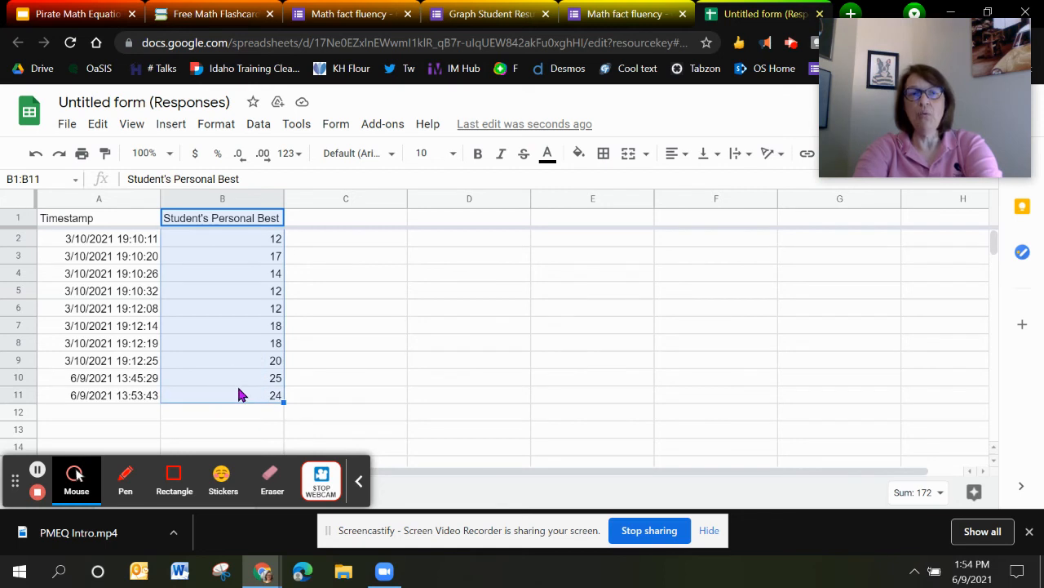
left_click(171, 127)
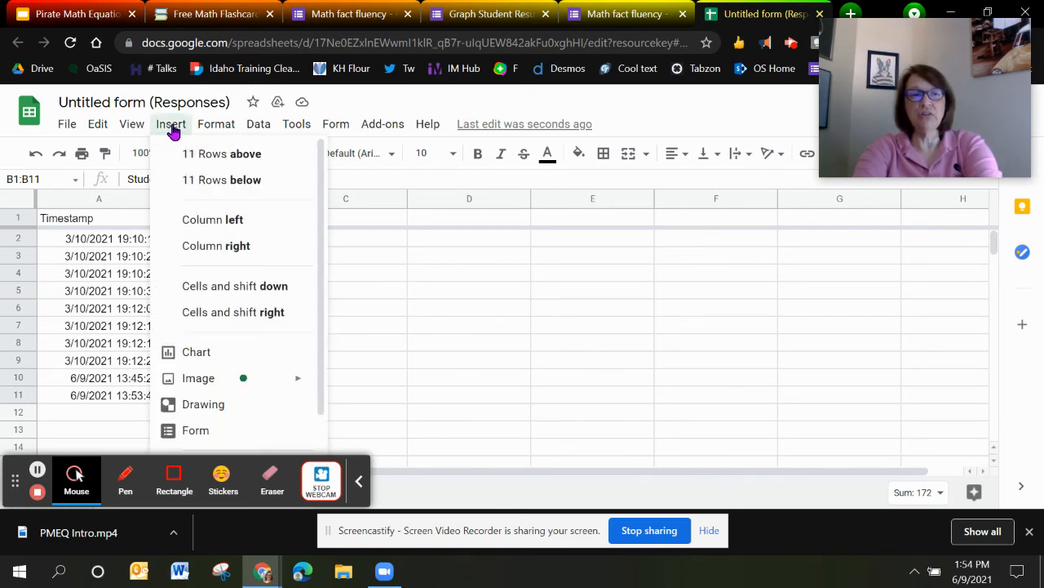
left_click(220, 358)
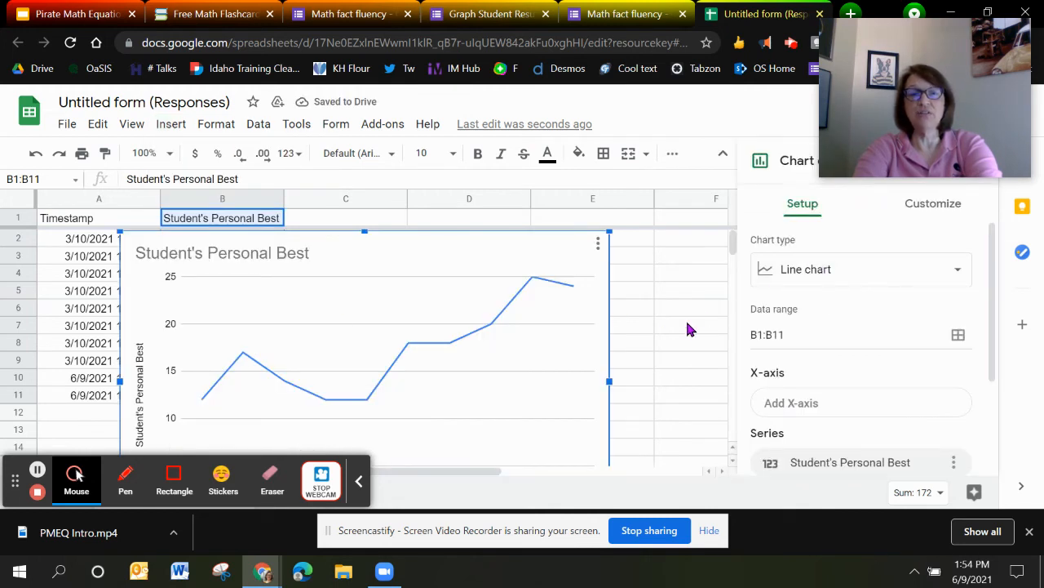
Shrink the new chart from its lower corner so it ends within column D and at row 13.
scroll(687, 328, "down", 1)
scroll(622, 393, "down", 1)
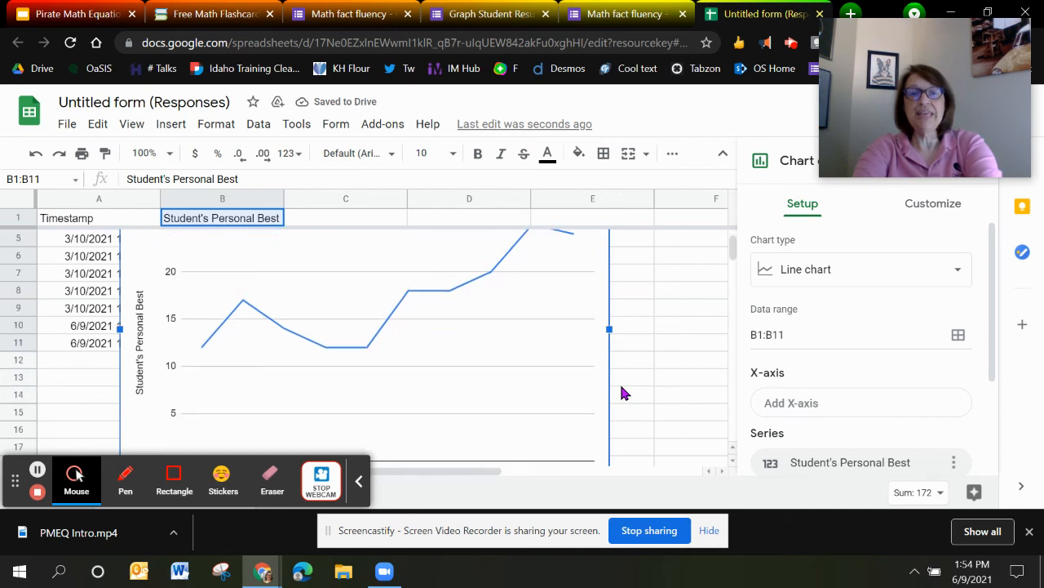
scroll(609, 283, "down", 2)
left_click_drag(608, 463, 455, 320)
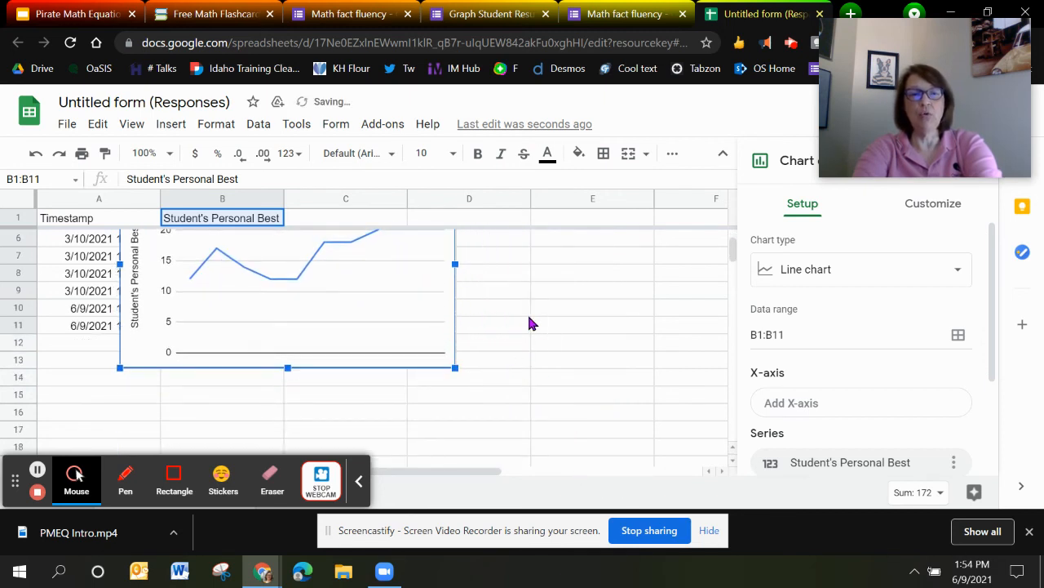
scroll(528, 312, "up", 2)
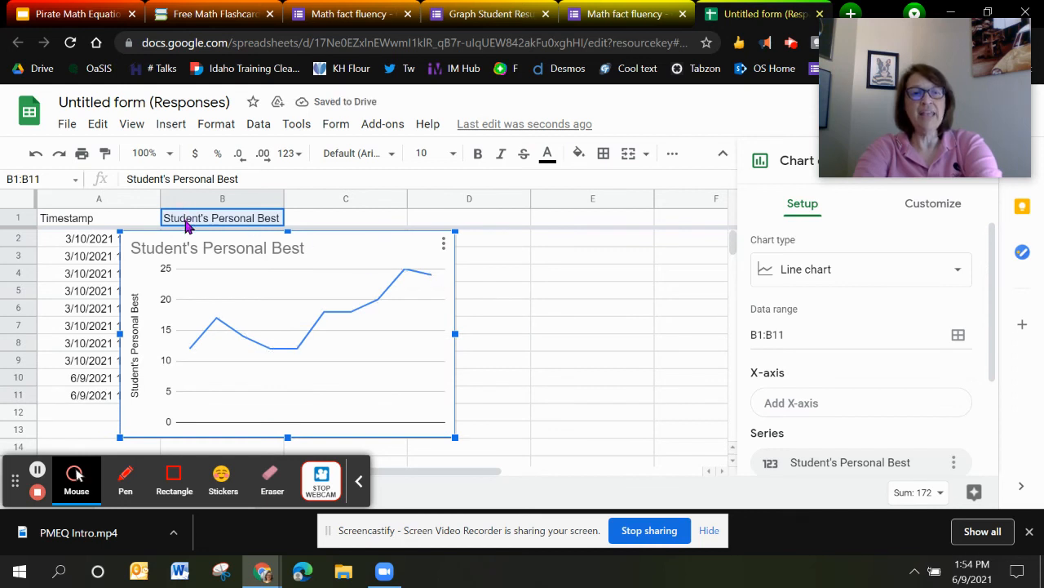
Replace "Student's" in the B1 header with the student's first name in possessive form, and move the chart clear of the data columns.
left_click(186, 227)
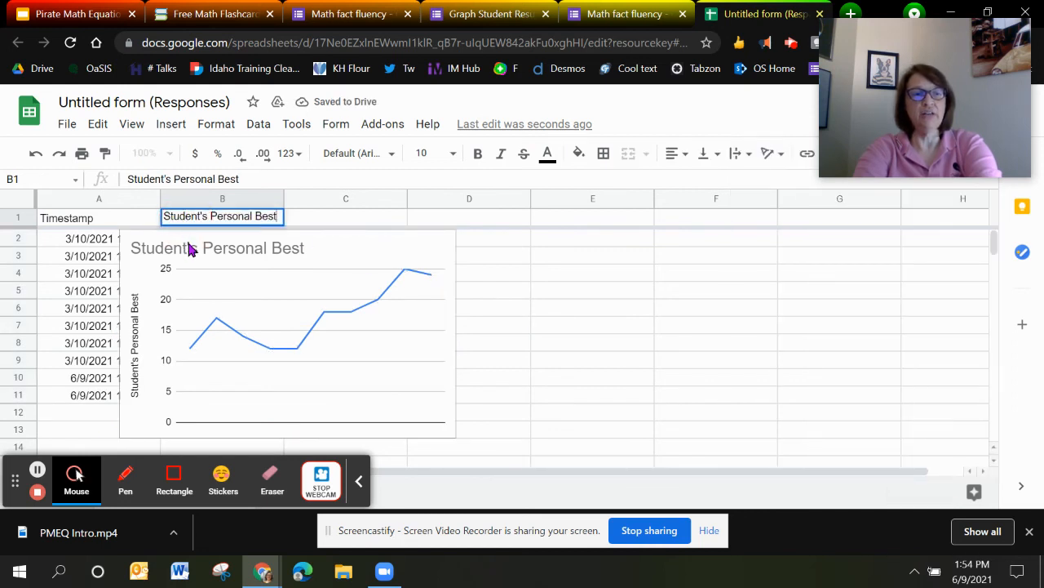
double_click(201, 216)
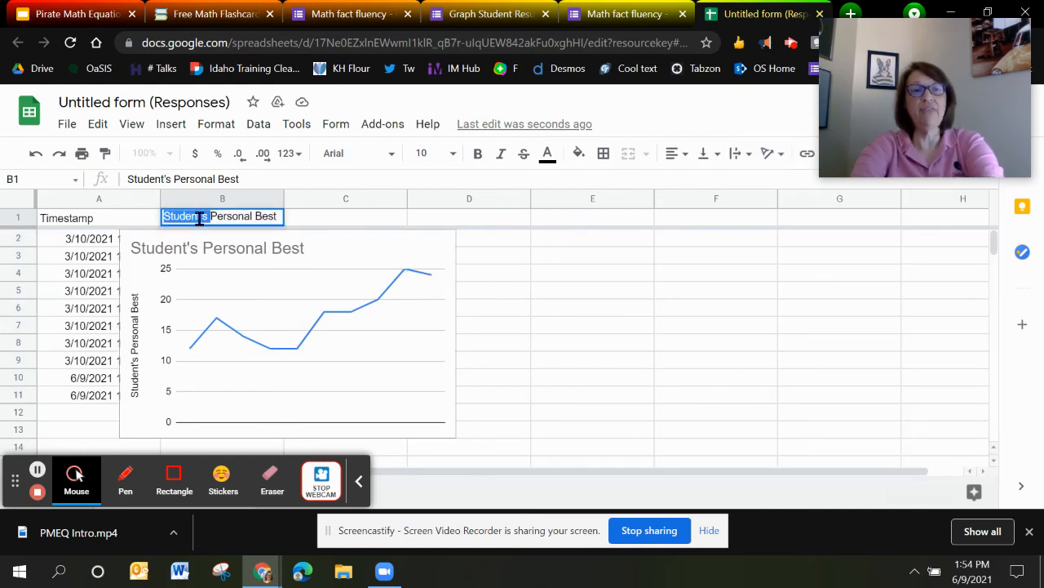
key("BackSpace")
type("Shawna")
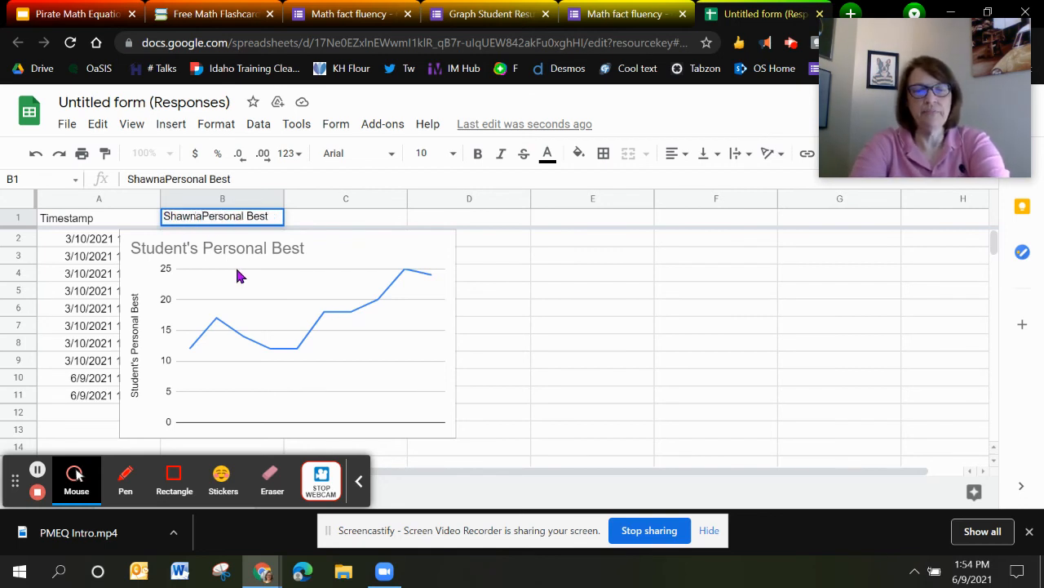
type("'s")
left_click(161, 250)
left_click_drag(138, 248, 380, 246)
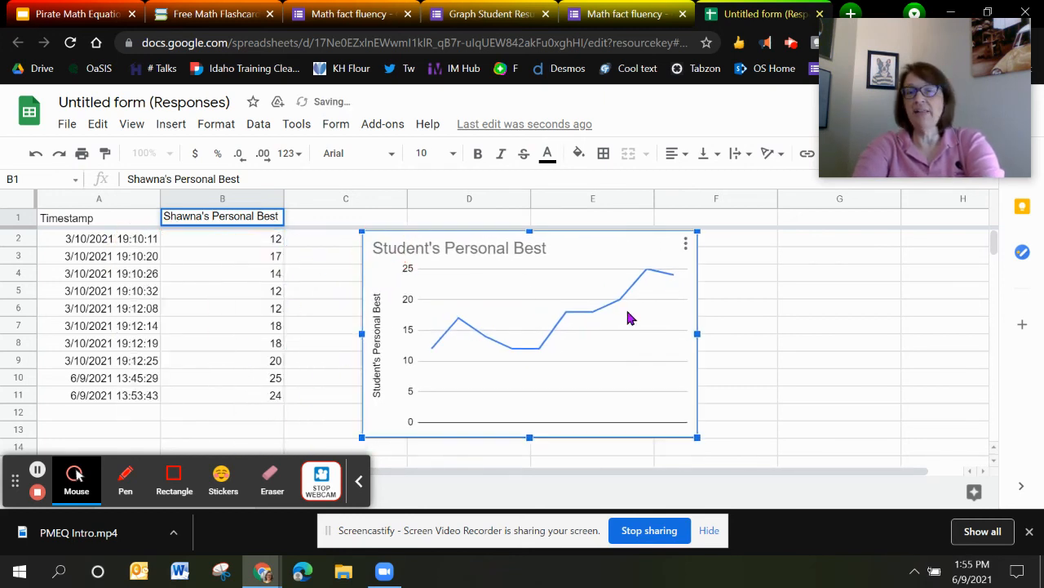